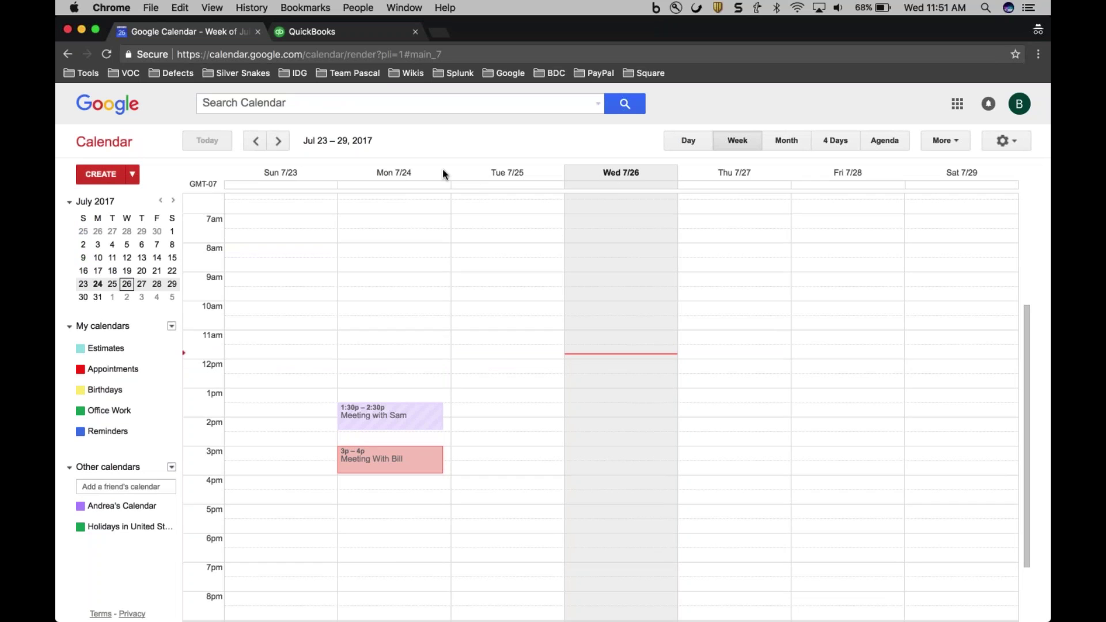
Switch to QuickBooks and open its app catalogue
{"action": "left_click", "coordinate": [342, 35]}
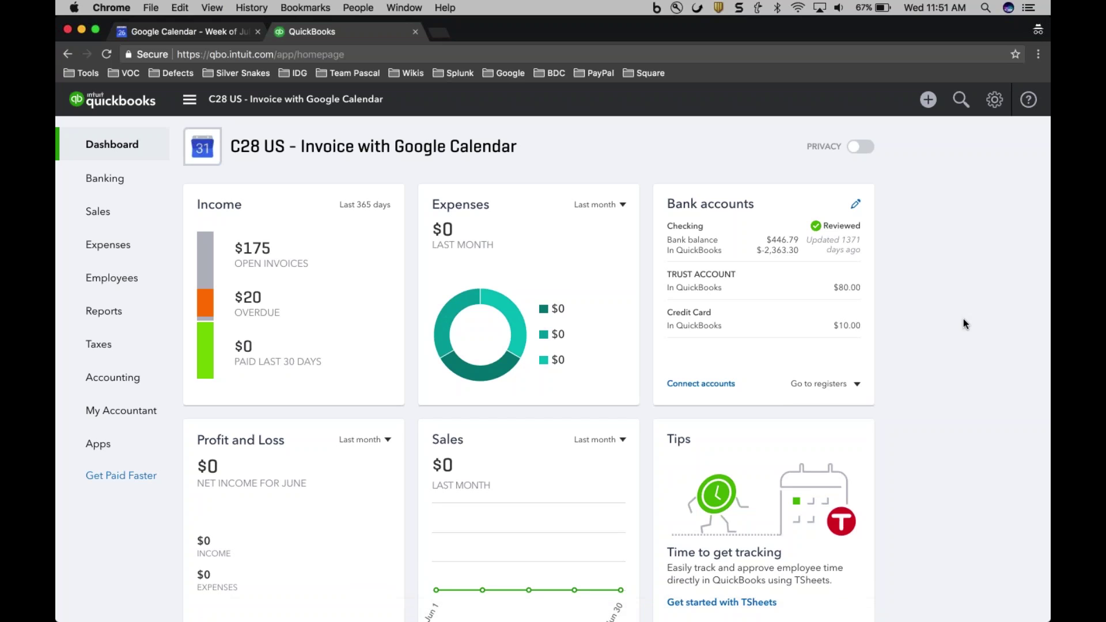
{"action": "mouse_move", "coordinate": [711, 620]}
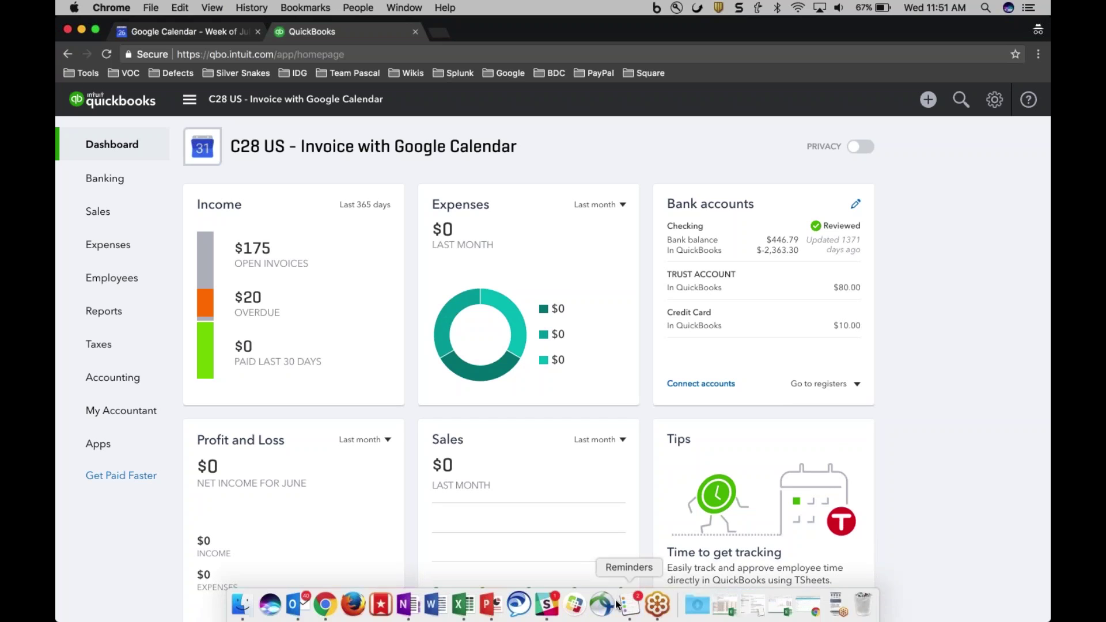
{"action": "left_click", "coordinate": [648, 617]}
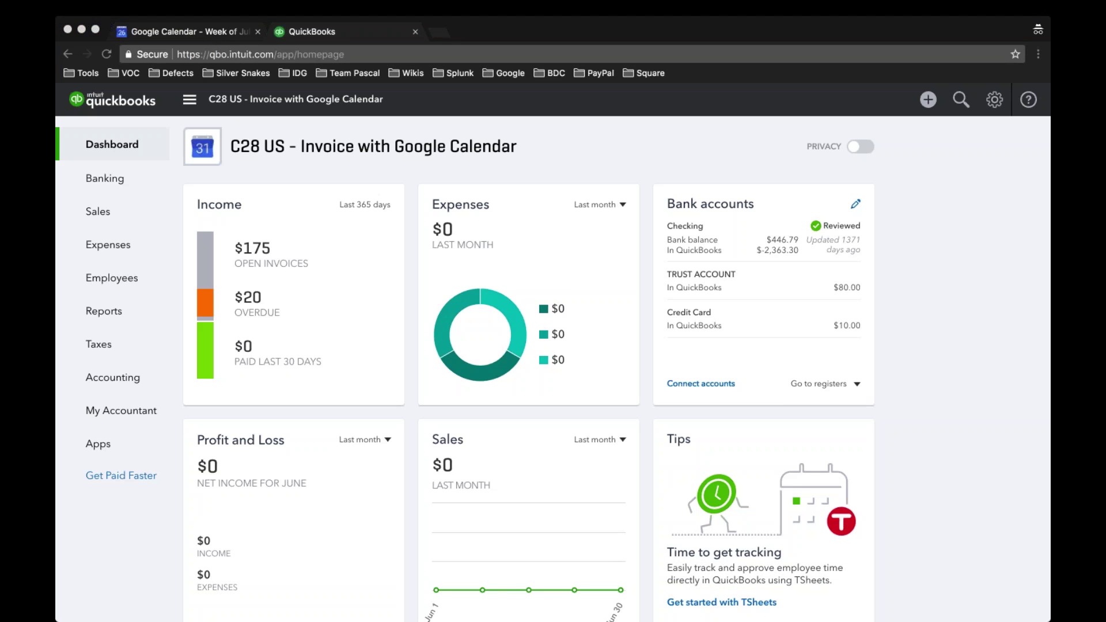
{"action": "left_click", "coordinate": [124, 528]}
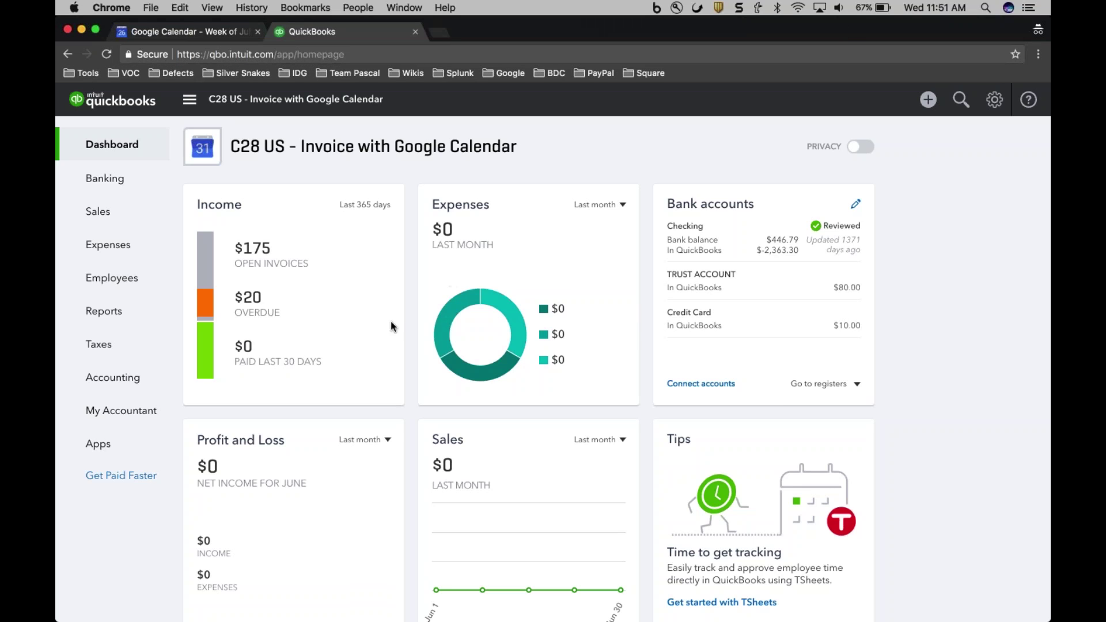
{"action": "left_click", "coordinate": [129, 438]}
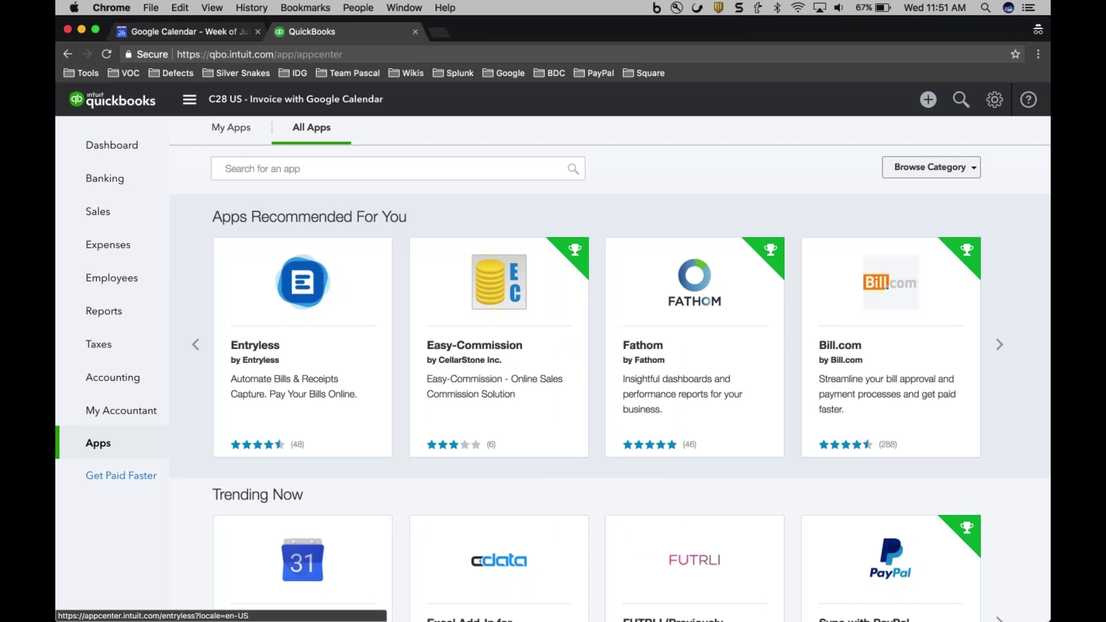
Enter "google" as the app search term and open the details page of the Invoice with Google Calendar app
{"action": "scroll", "coordinate": [303, 346], "scroll_direction": "down", "scroll_amount": 1}
{"action": "left_click", "coordinate": [244, 139]}
{"action": "type", "text": "g"}
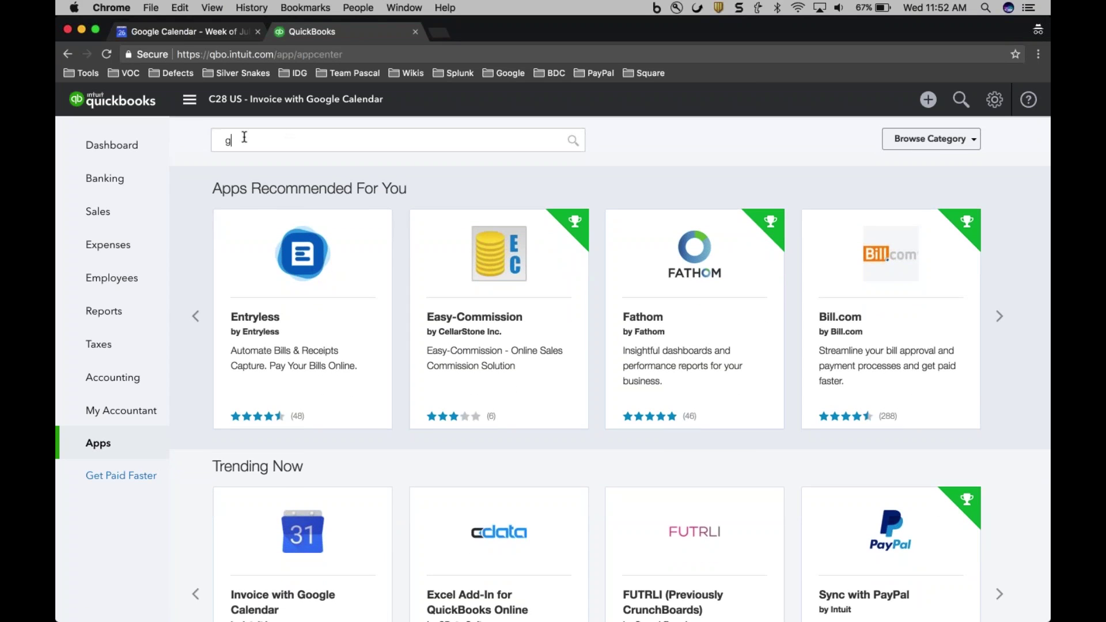
{"action": "type", "text": "oogle"}
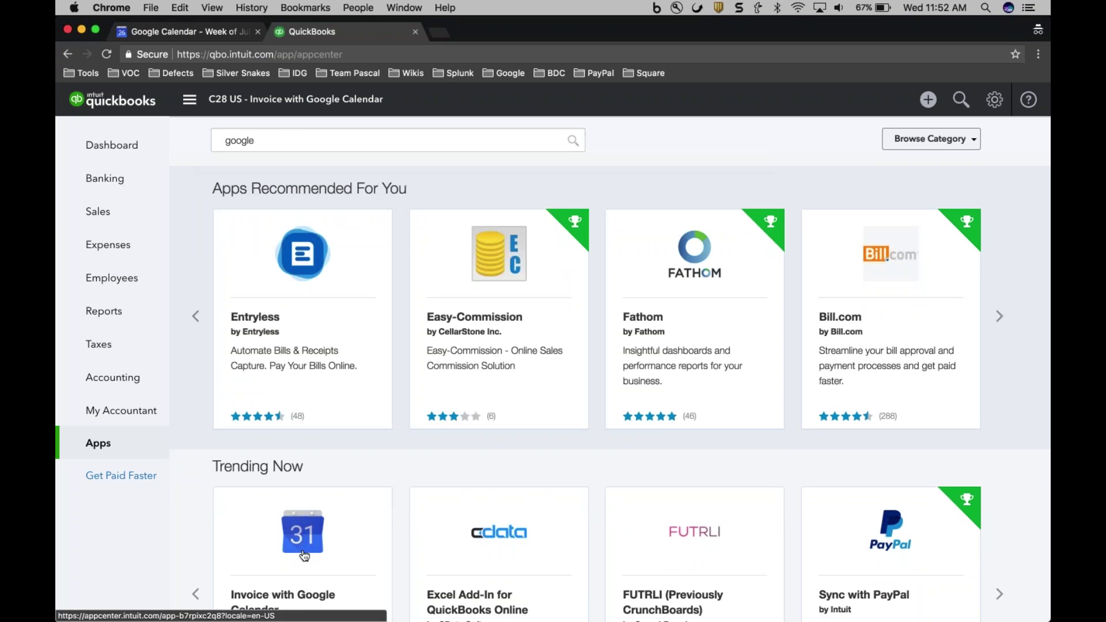
{"action": "scroll", "coordinate": [275, 458], "scroll_direction": "down", "scroll_amount": 3}
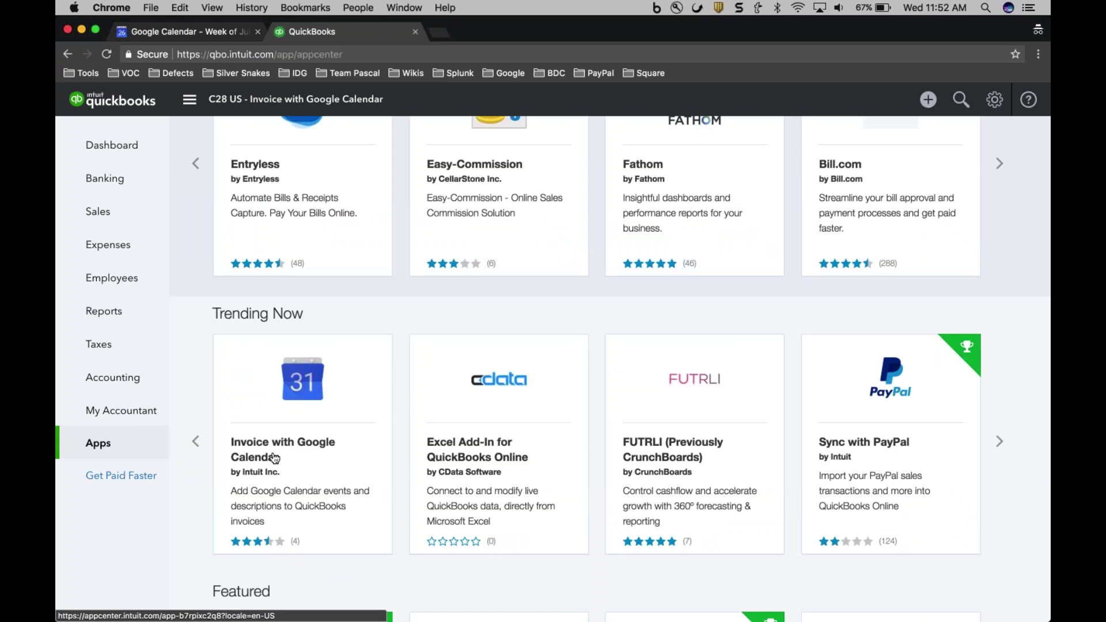
{"action": "left_click", "coordinate": [274, 390]}
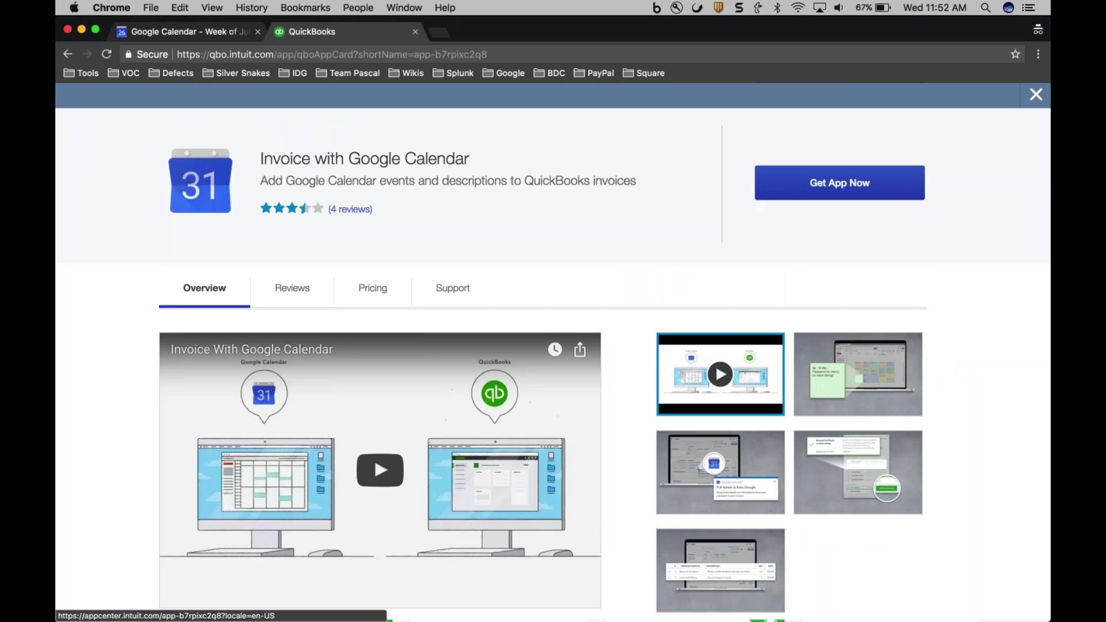
Get the Invoice with Google Calendar app, start its setup and give permission to connect with Google
{"action": "left_click", "coordinate": [824, 196]}
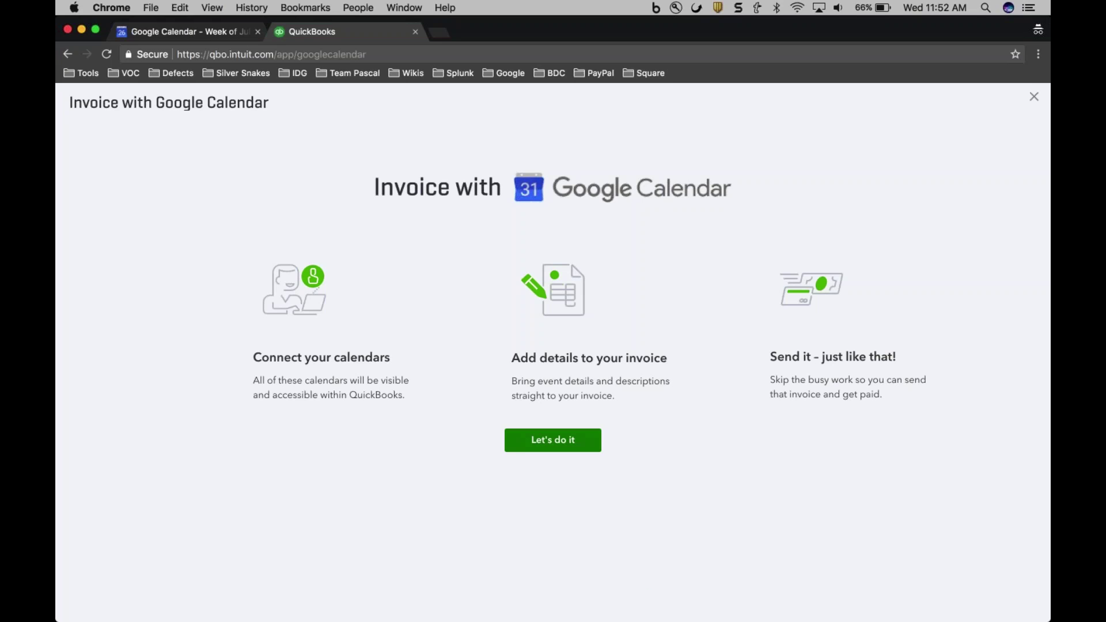
{"action": "left_click", "coordinate": [554, 442]}
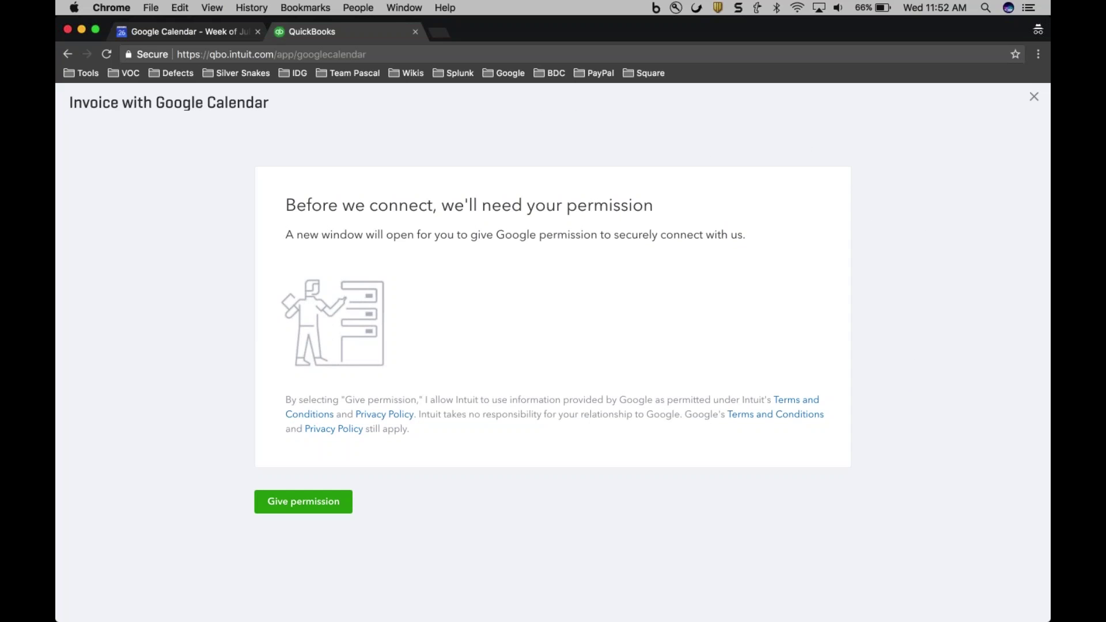
{"action": "left_click", "coordinate": [327, 504]}
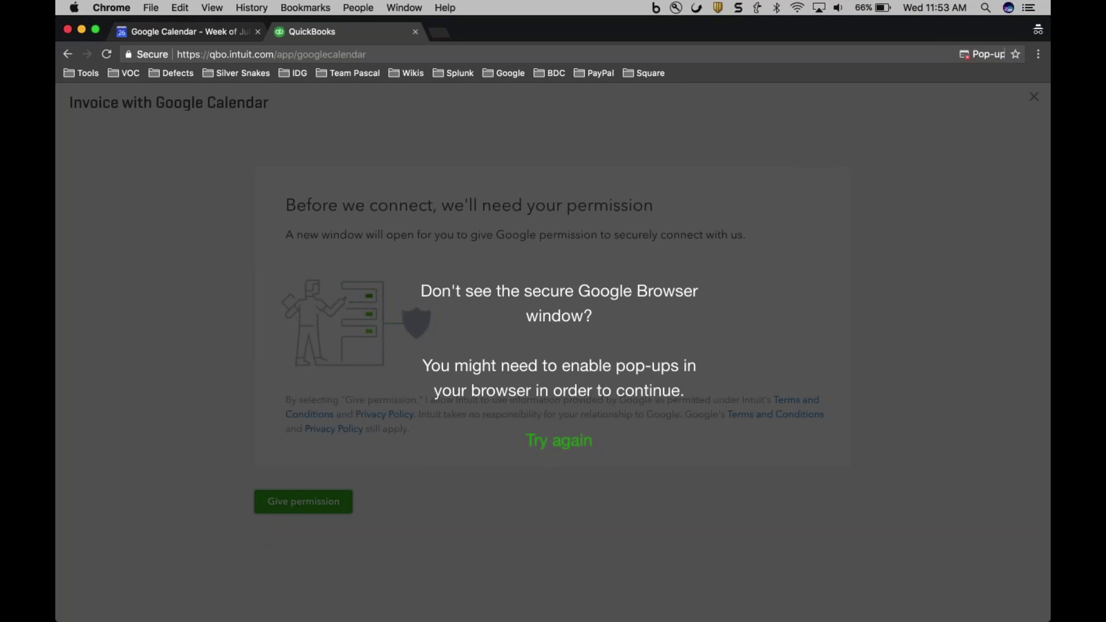
Allow the blocked pop-up for the QuickBooks site and bring up the Google sign-in window
{"action": "left_click", "coordinate": [997, 55]}
{"action": "left_click", "coordinate": [812, 118]}
{"action": "left_click", "coordinate": [852, 92]}
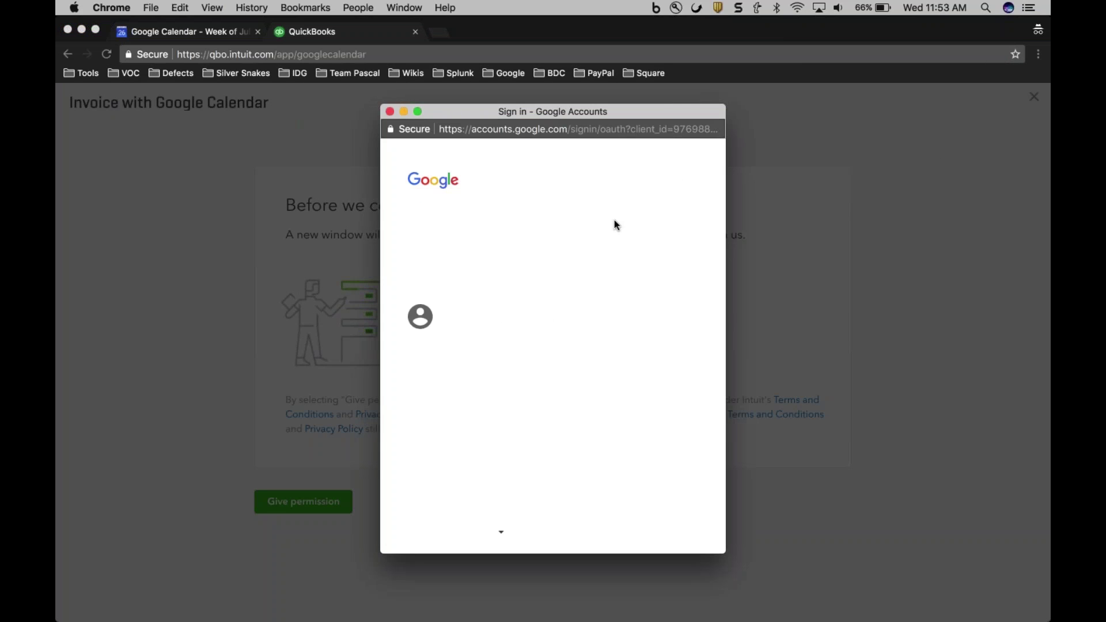
Try to authorize intuit.com with the existing Google account, reload the stalled authorization window and close it
{"action": "left_click", "coordinate": [492, 279]}
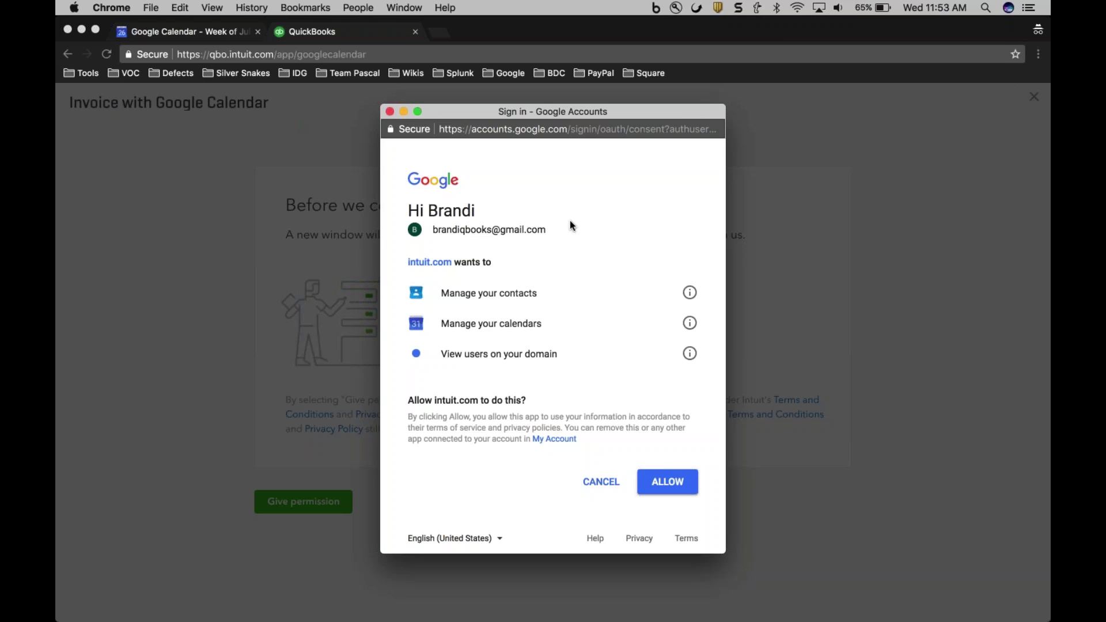
{"action": "left_click", "coordinate": [667, 490]}
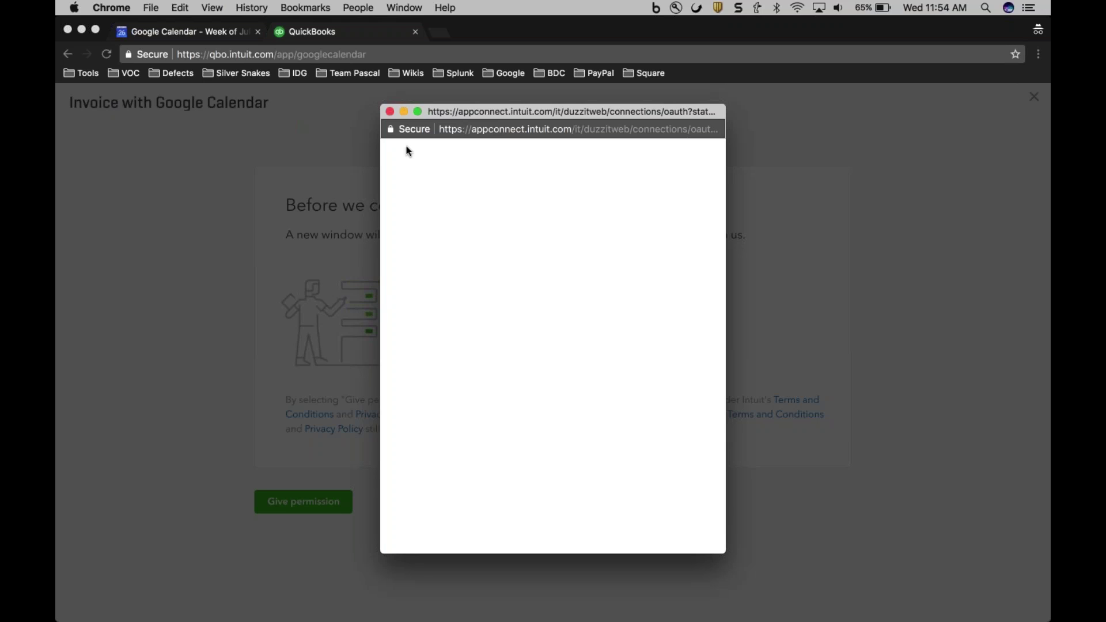
{"action": "key", "text": "super+r"}
{"action": "left_click", "coordinate": [570, 129]}
{"action": "left_click", "coordinate": [569, 129]}
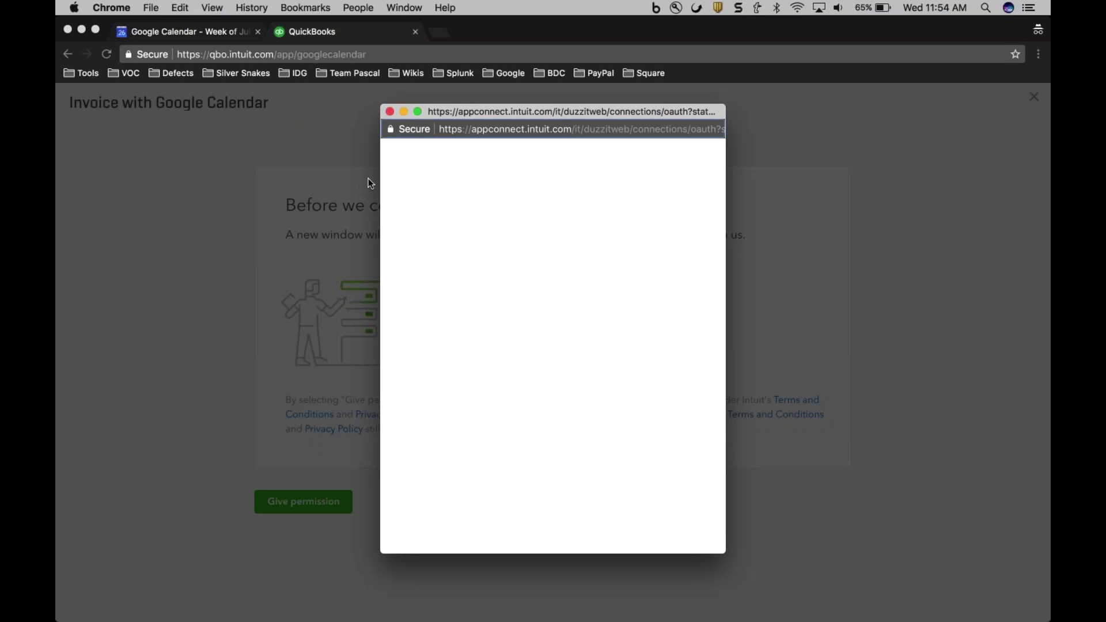
{"action": "left_click", "coordinate": [390, 113]}
Request Google permission again, choose the existing account and allow intuit.com to manage contacts and calendars and view domain users
{"action": "left_click", "coordinate": [558, 511]}
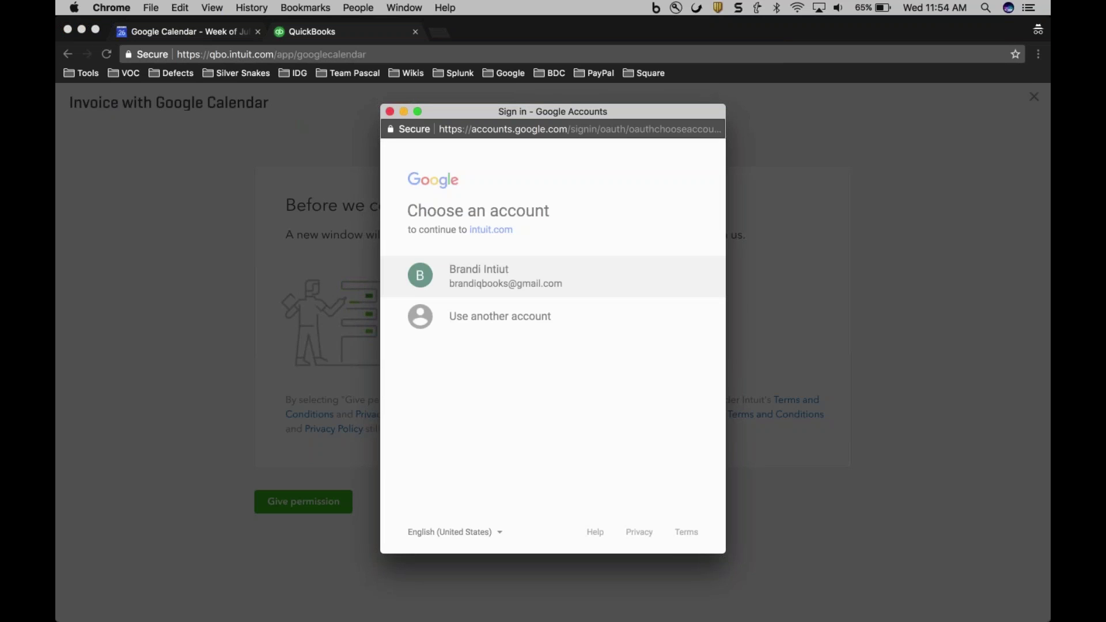
{"action": "left_click", "coordinate": [596, 297]}
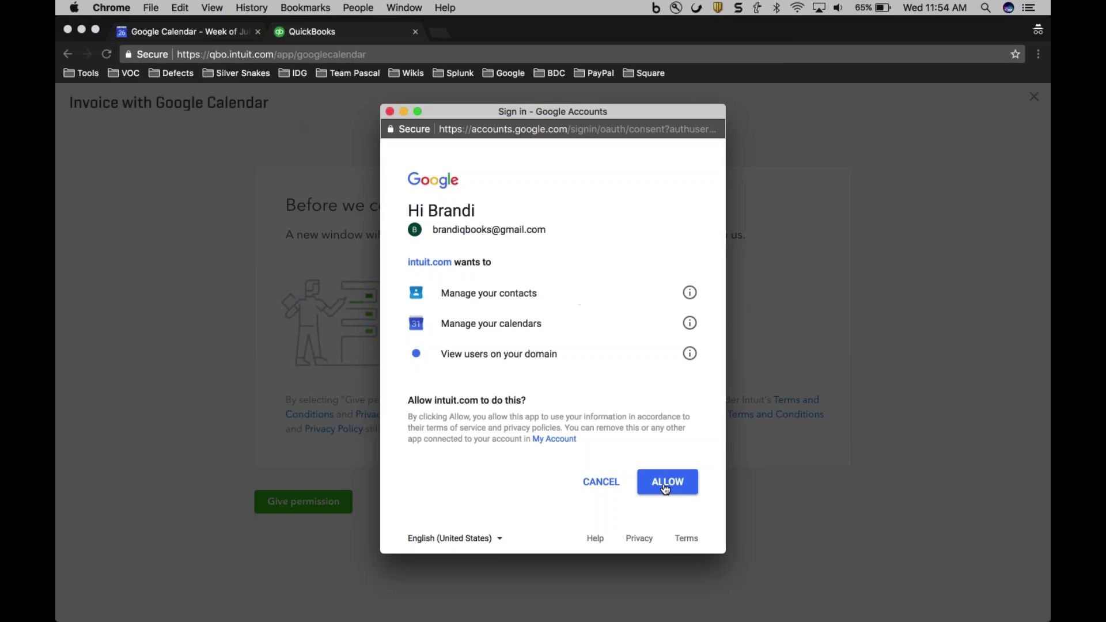
{"action": "left_click", "coordinate": [668, 482]}
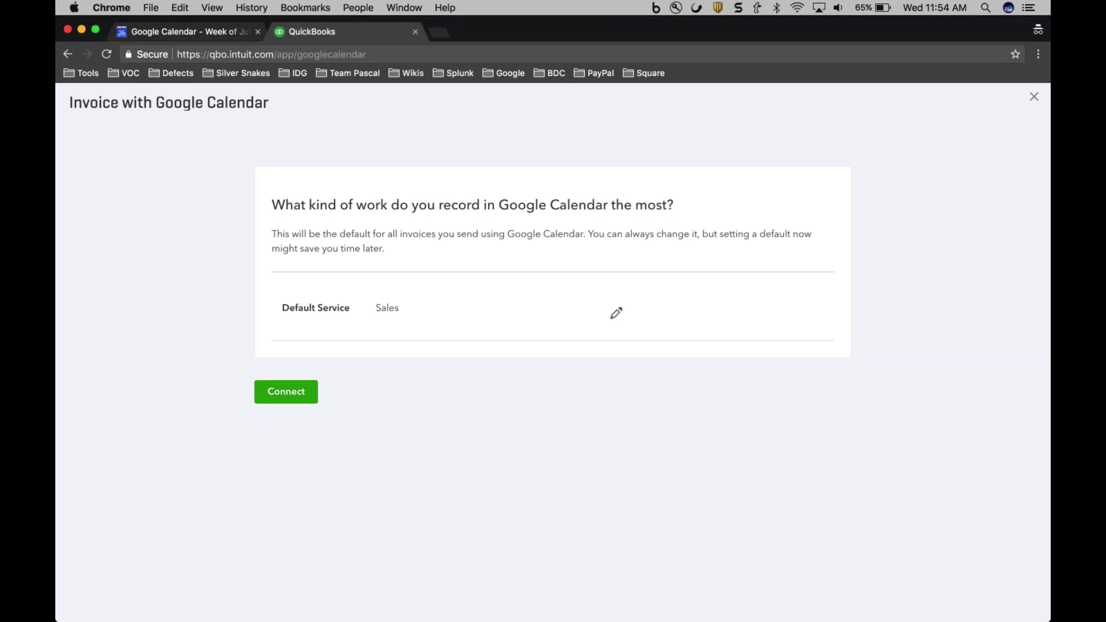
Set the default service for calendar invoices to Hours and finish connecting Google Calendar
{"action": "left_click", "coordinate": [617, 313]}
{"action": "left_click", "coordinate": [715, 320]}
{"action": "left_click", "coordinate": [684, 341]}
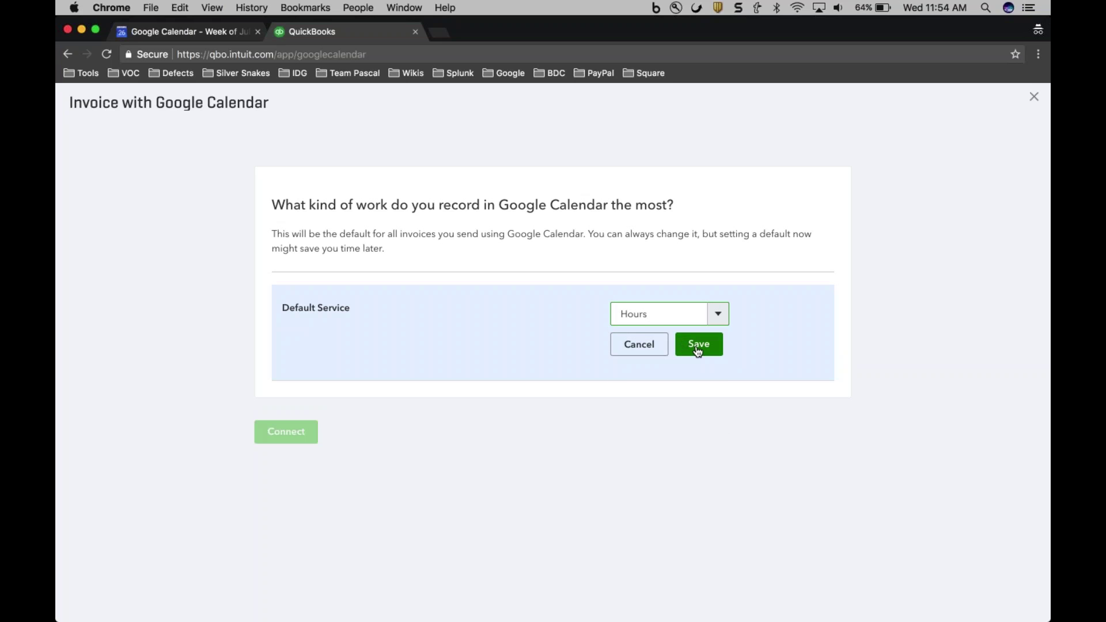
{"action": "left_click", "coordinate": [698, 353]}
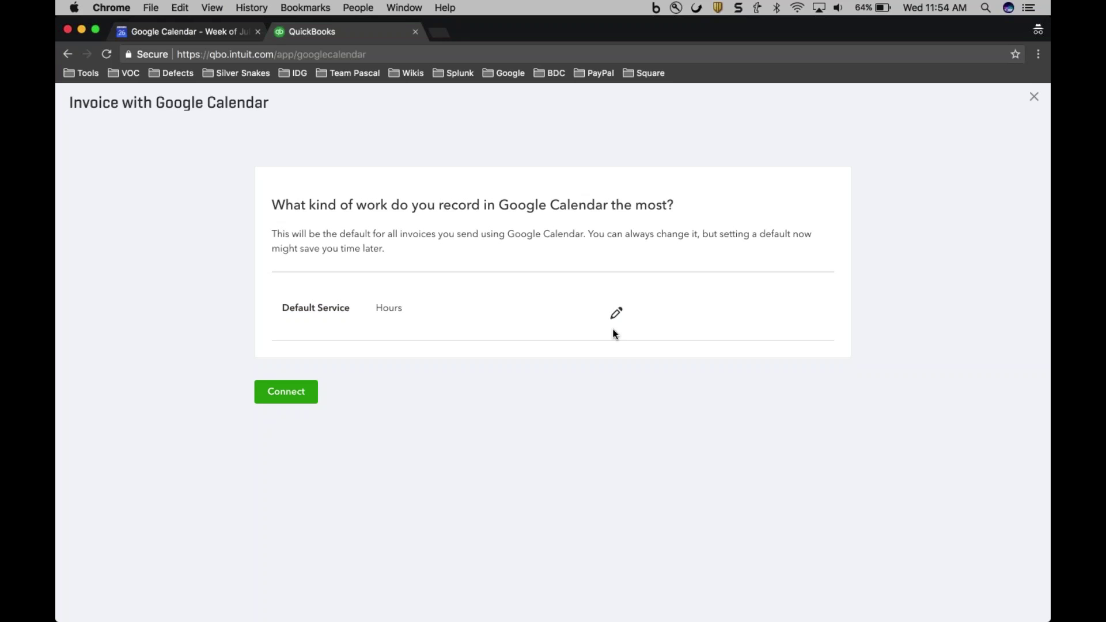
{"action": "left_click", "coordinate": [295, 390]}
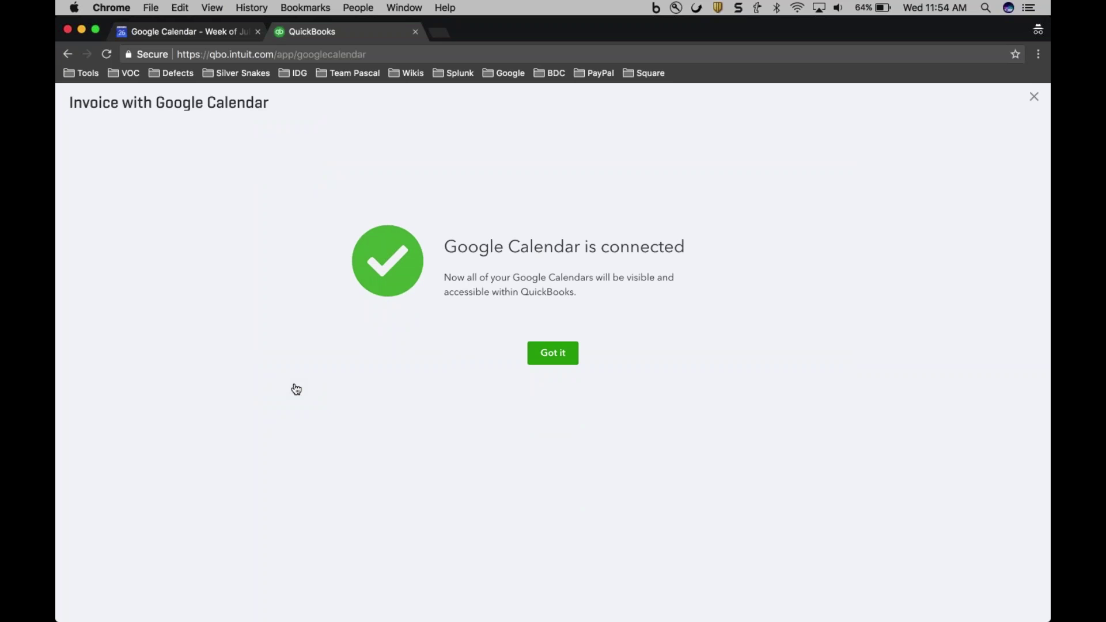
{"action": "left_click", "coordinate": [554, 352]}
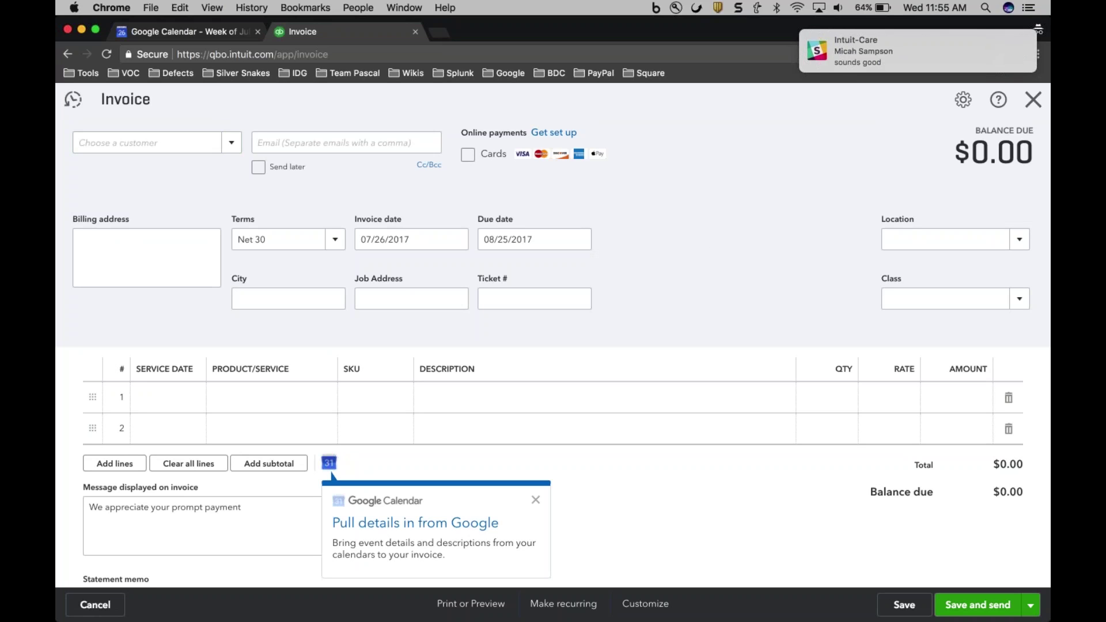
Review the Google Calendar events for the week of Jul 16 – 22, 2017, and return to the invoice
{"action": "left_click", "coordinate": [200, 35]}
{"action": "left_click", "coordinate": [256, 140]}
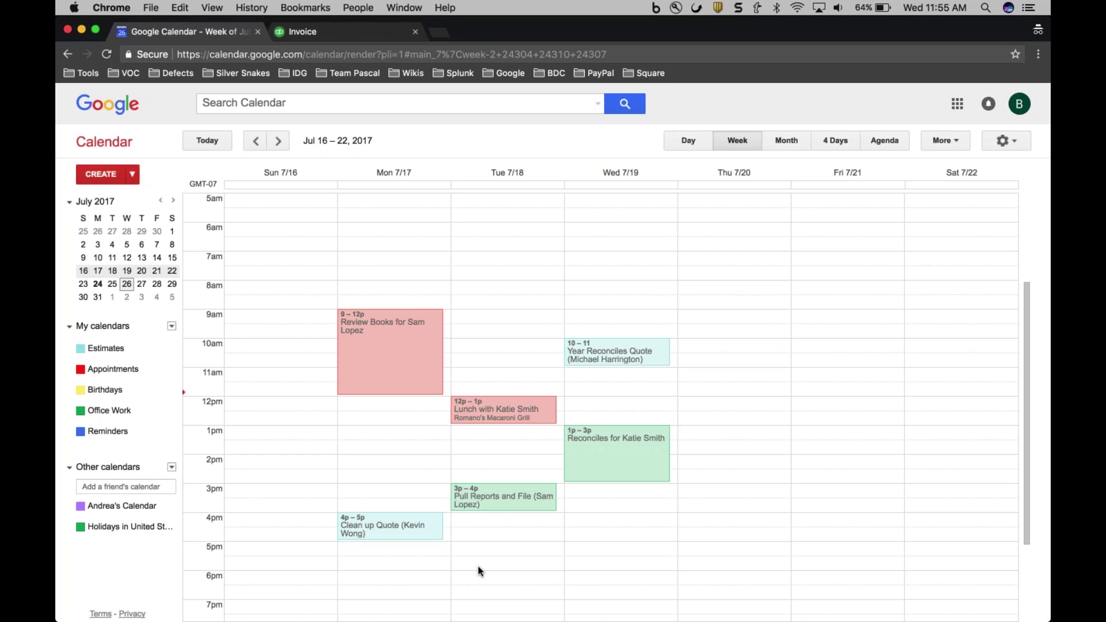
{"action": "left_click", "coordinate": [339, 34]}
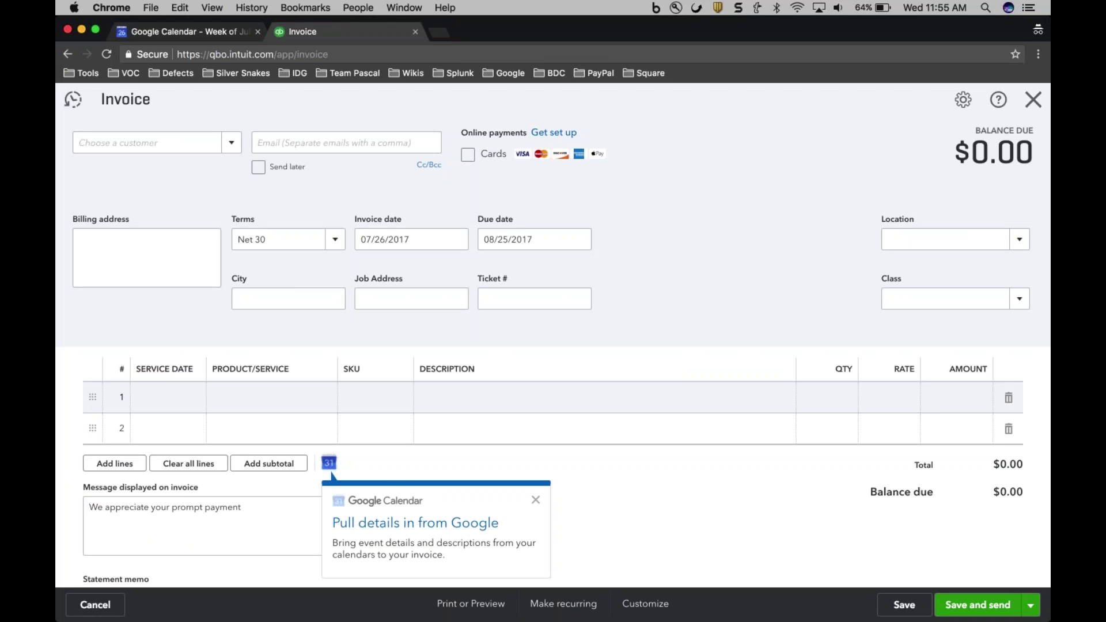
Open the invoice's Google Calendar events and search the colleague's shared calendar from 07/19/2017 to 07/26/2017
{"action": "left_click", "coordinate": [330, 469]}
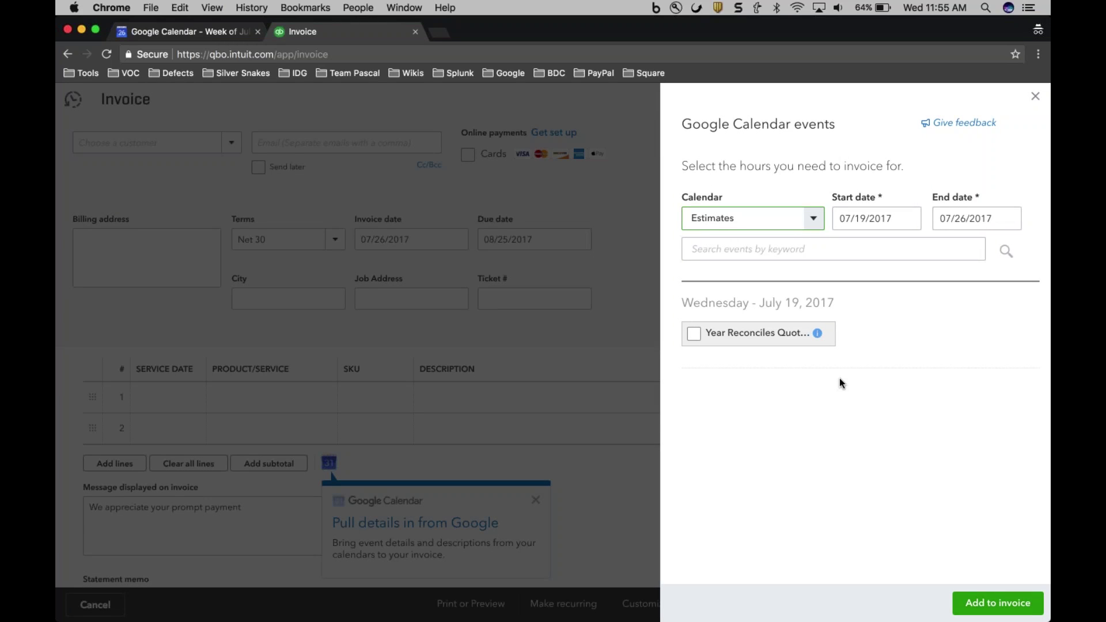
{"action": "left_click", "coordinate": [814, 220]}
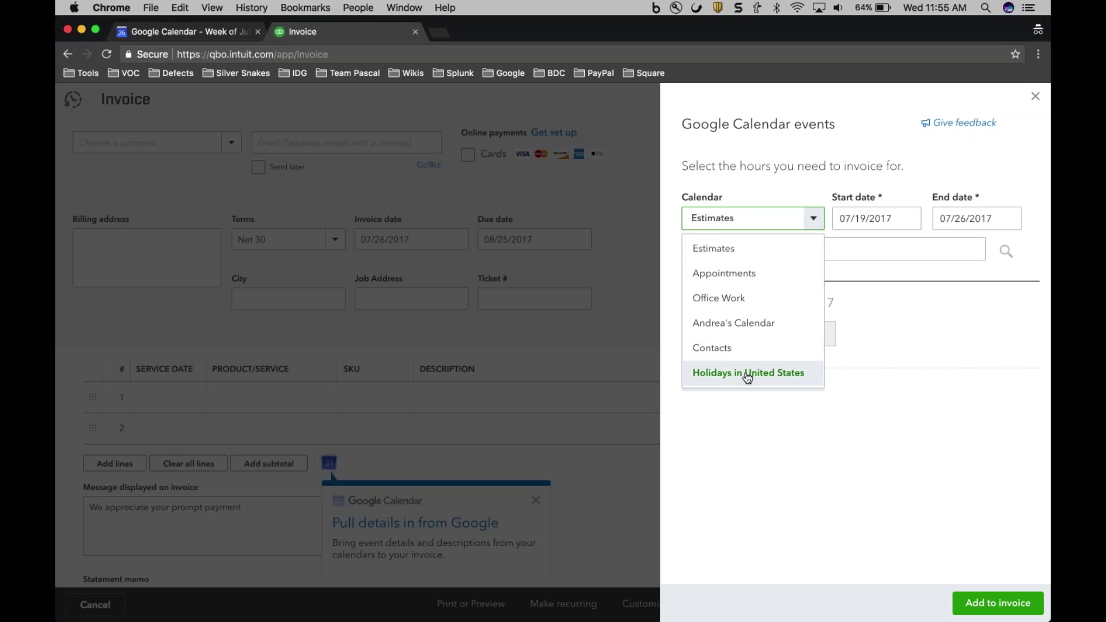
{"action": "left_click", "coordinate": [769, 331]}
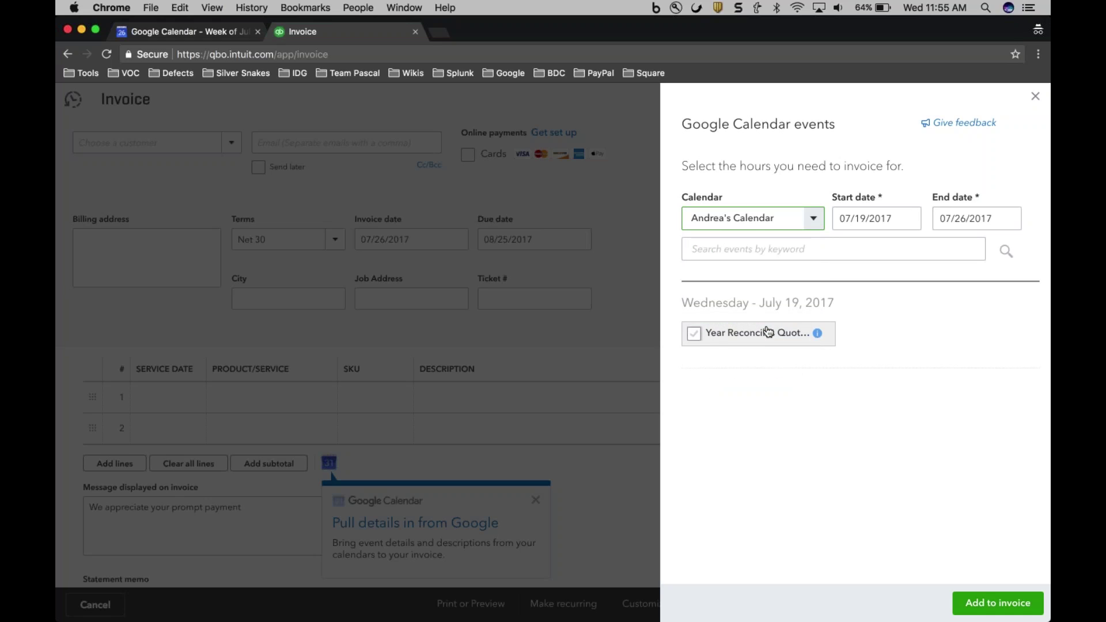
{"action": "left_click", "coordinate": [992, 214]}
{"action": "left_click", "coordinate": [855, 252]}
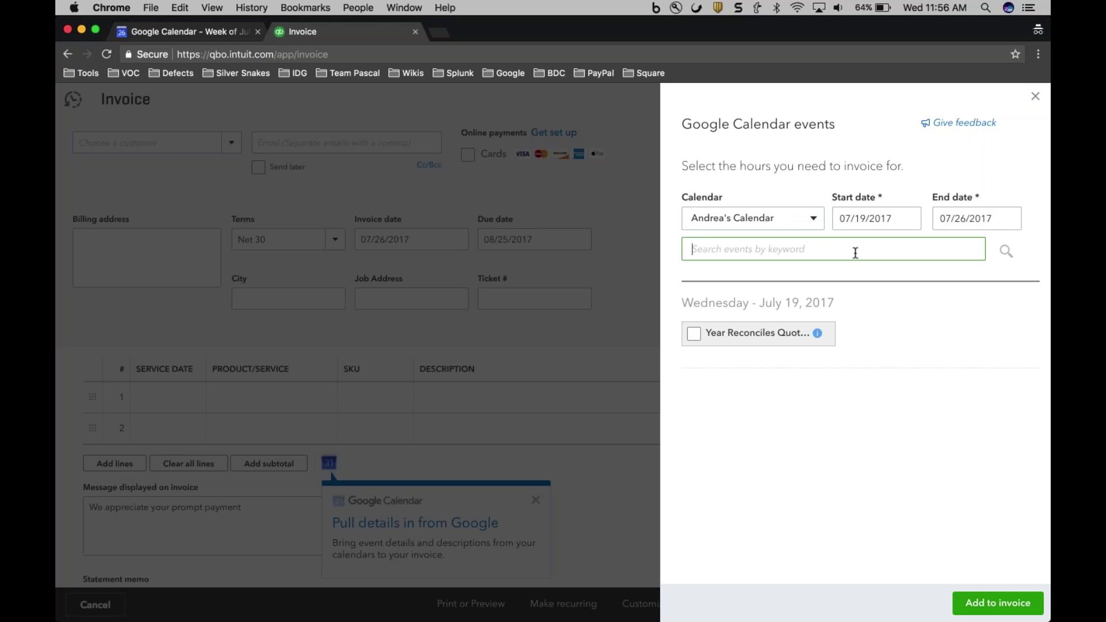
{"action": "left_click", "coordinate": [999, 253]}
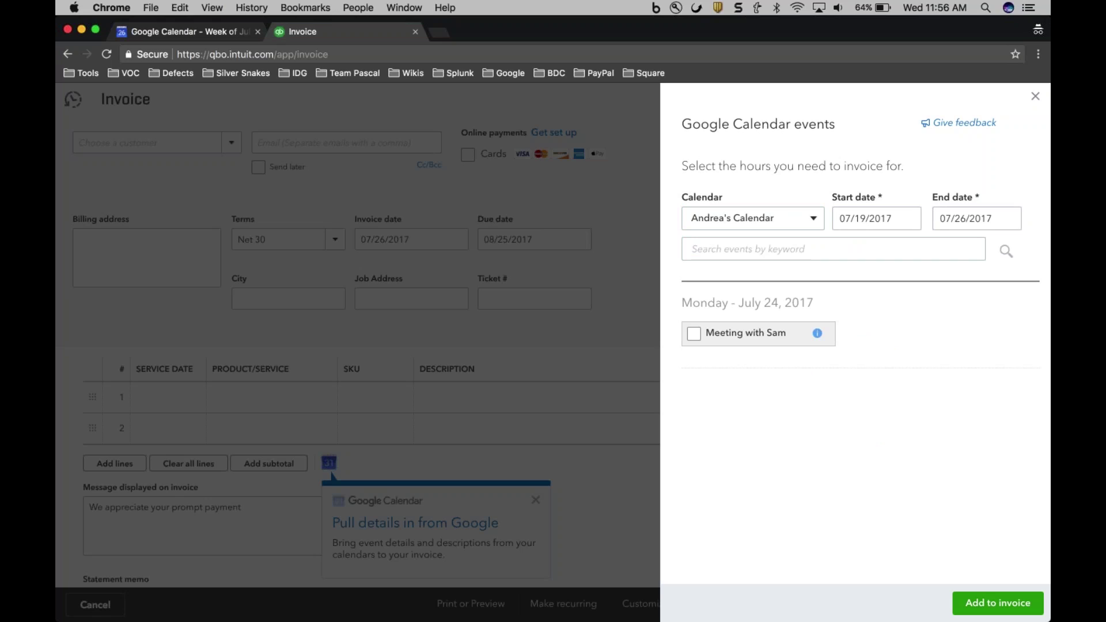
Check the July 24 meeting in Google Calendar's week of Jul 23 – 29, 2017, and return to the invoice
{"action": "left_click", "coordinate": [694, 333]}
{"action": "left_click", "coordinate": [213, 32]}
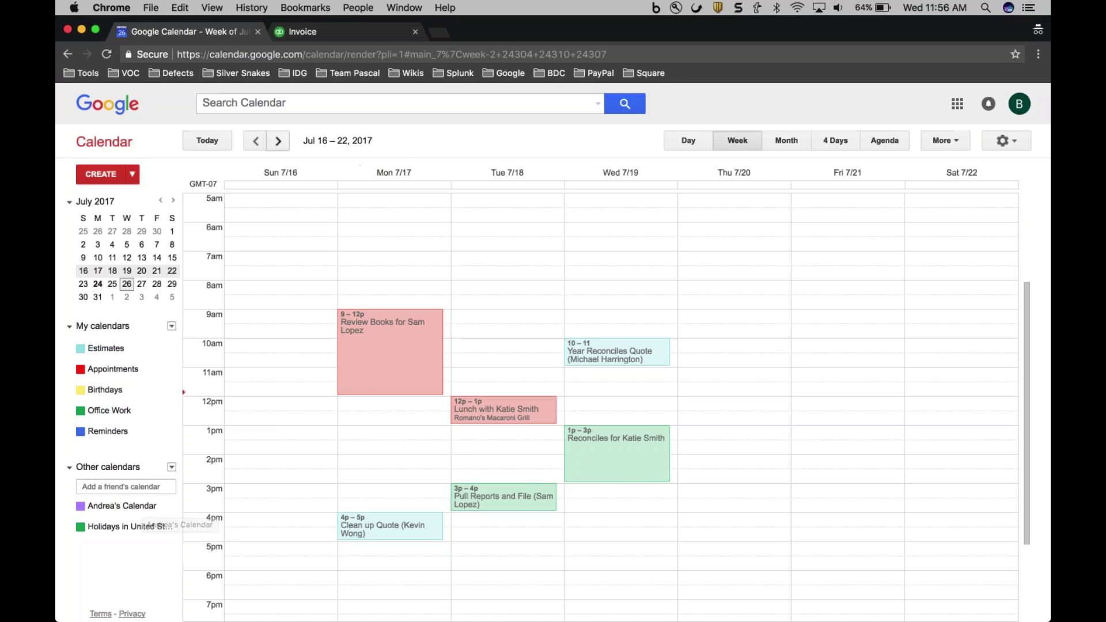
{"action": "left_click", "coordinate": [278, 141]}
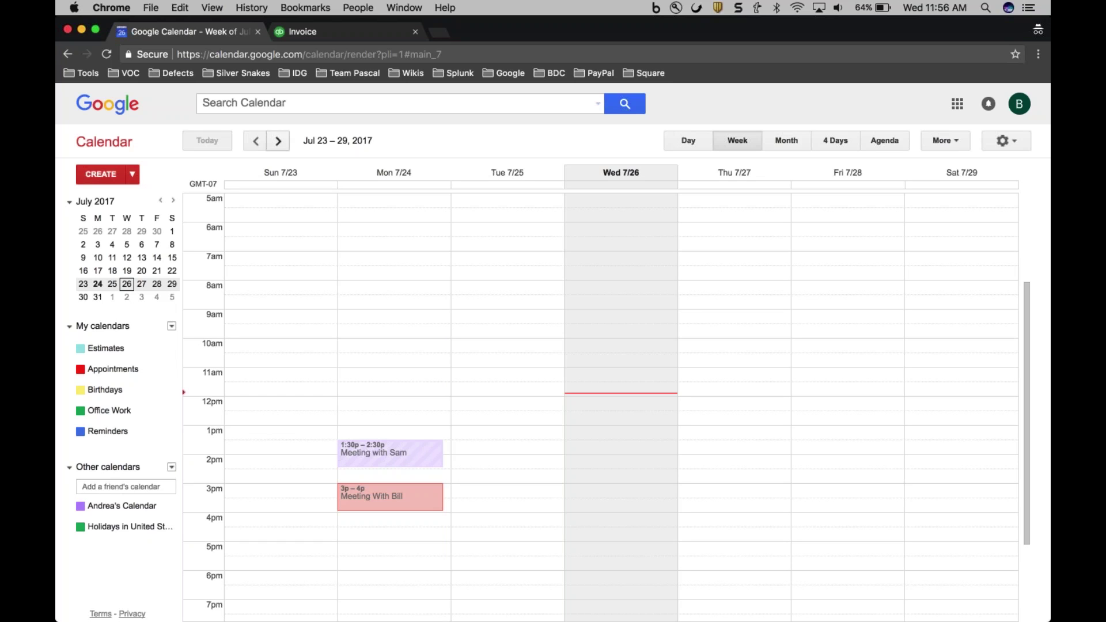
{"action": "left_click", "coordinate": [348, 33]}
Select the July 24 meeting, view its event details and add it to the invoice
{"action": "left_click", "coordinate": [694, 337]}
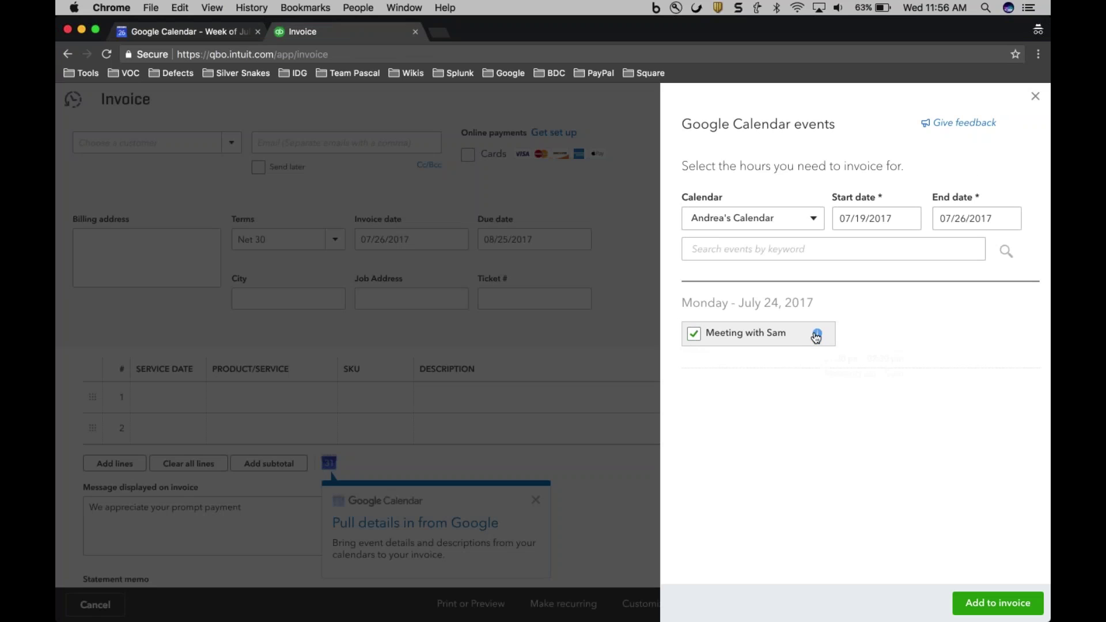
{"action": "mouse_move", "coordinate": [820, 335]}
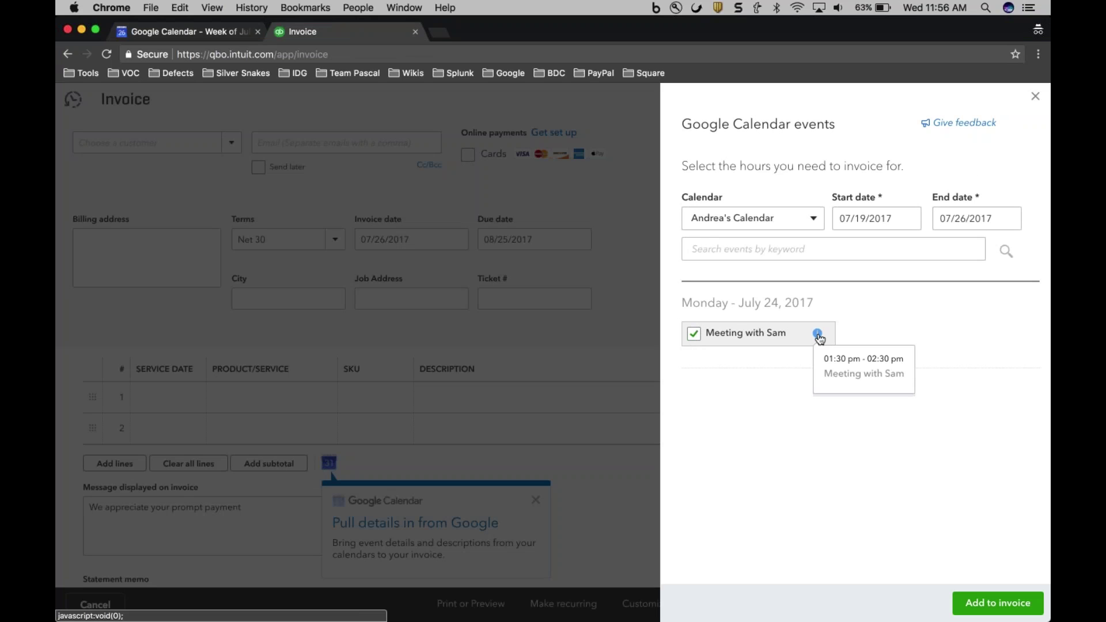
{"action": "left_click", "coordinate": [978, 601]}
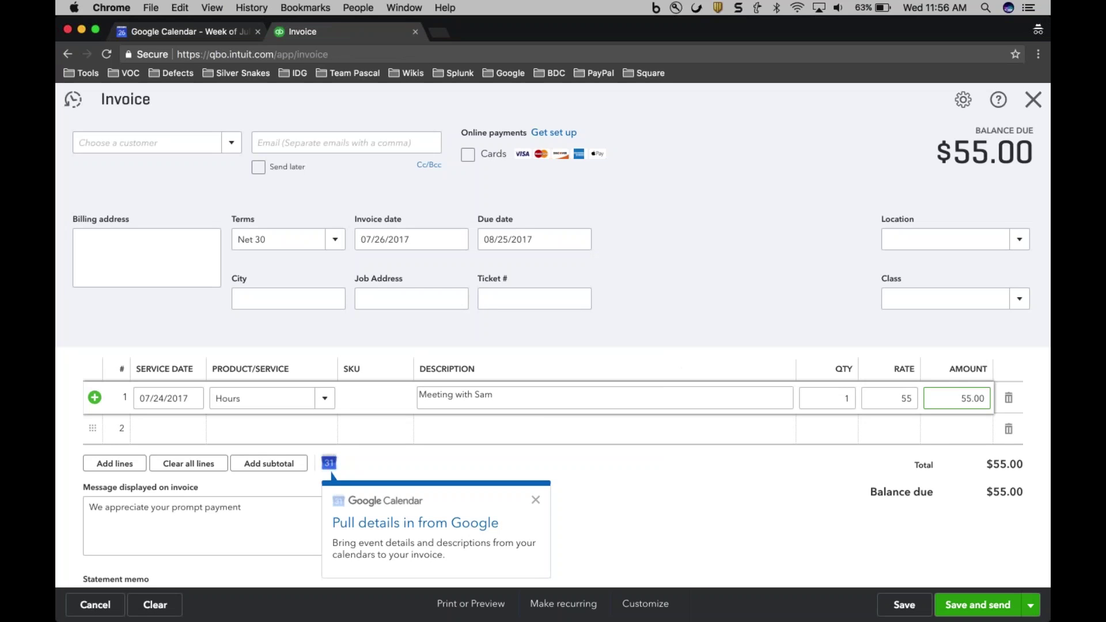
Dismiss the Google Calendar tip, assign the invoice to the first existing customer in the list, and save and close it
{"action": "left_click", "coordinate": [537, 502]}
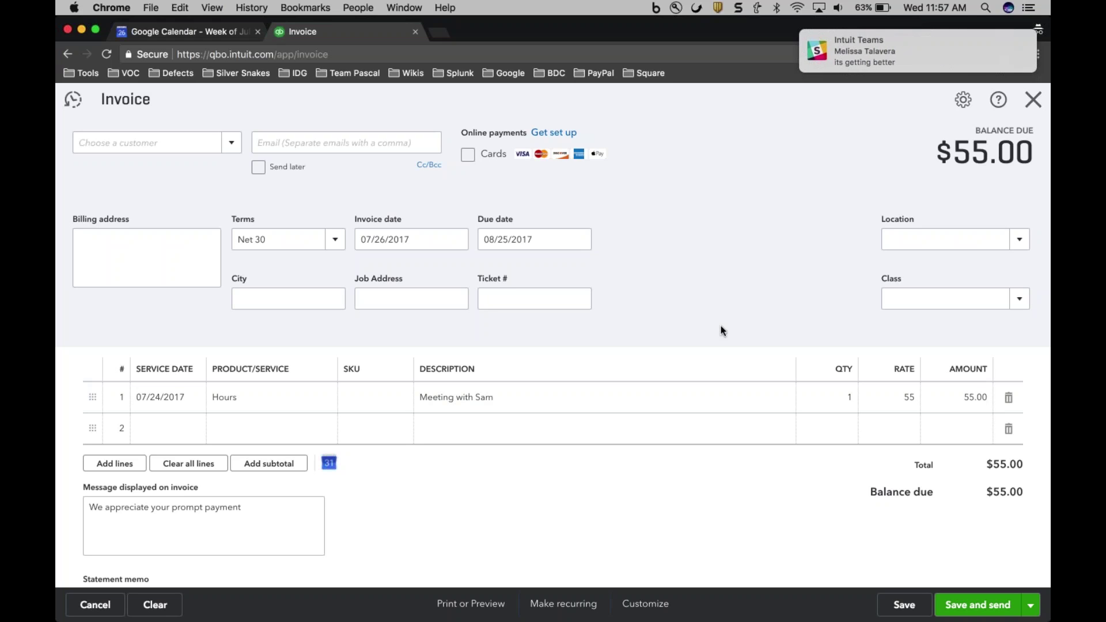
{"action": "left_click", "coordinate": [231, 142]}
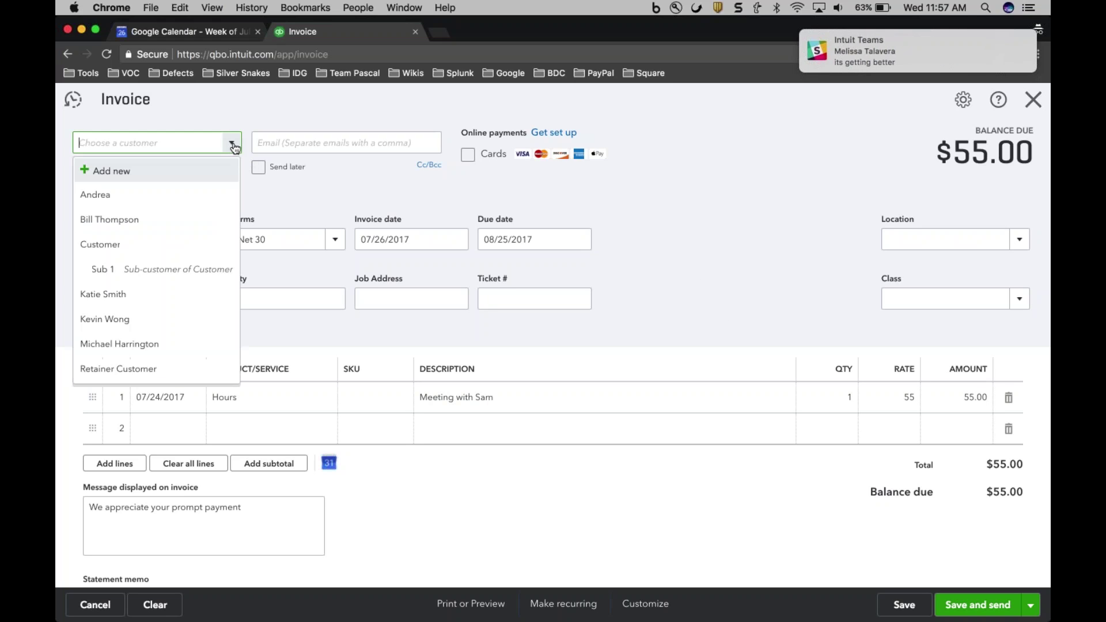
{"action": "left_click", "coordinate": [190, 194]}
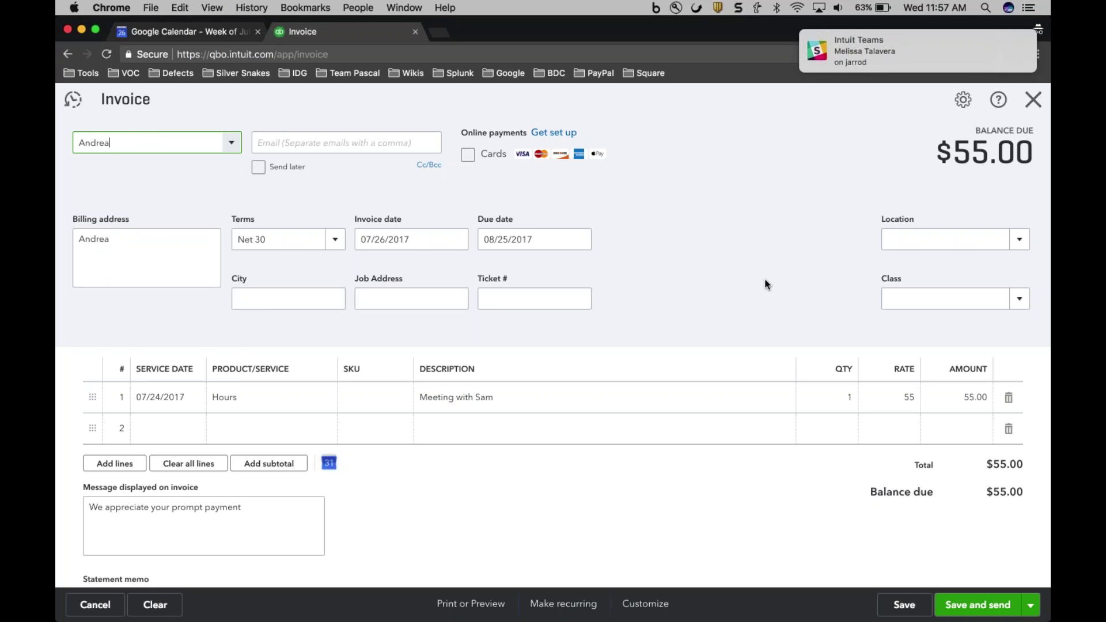
{"action": "left_click", "coordinate": [1031, 605]}
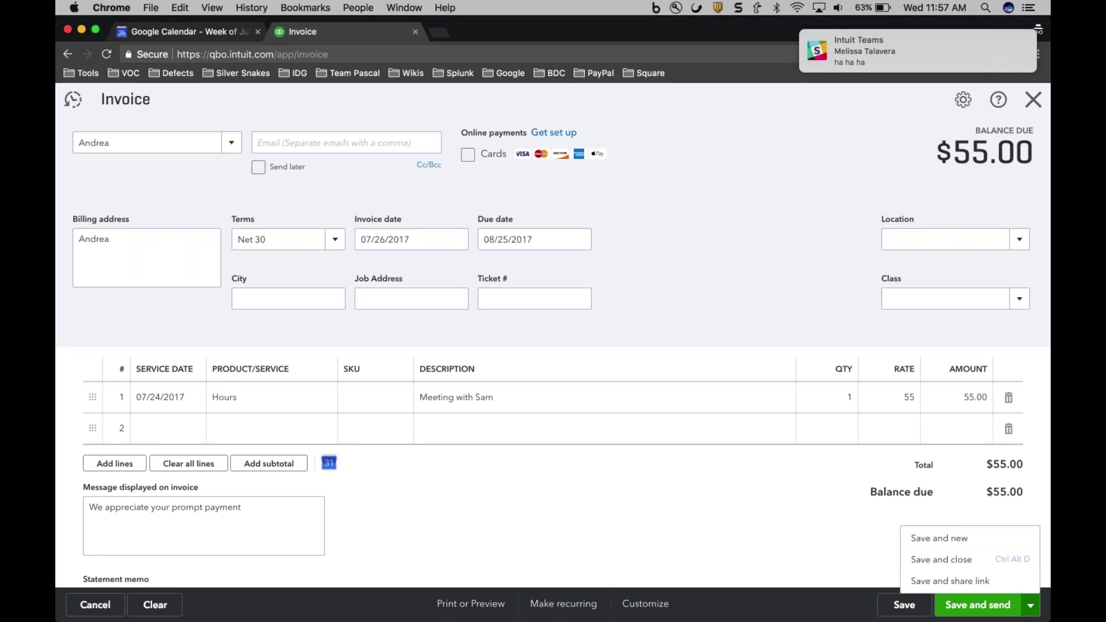
{"action": "left_click", "coordinate": [942, 559]}
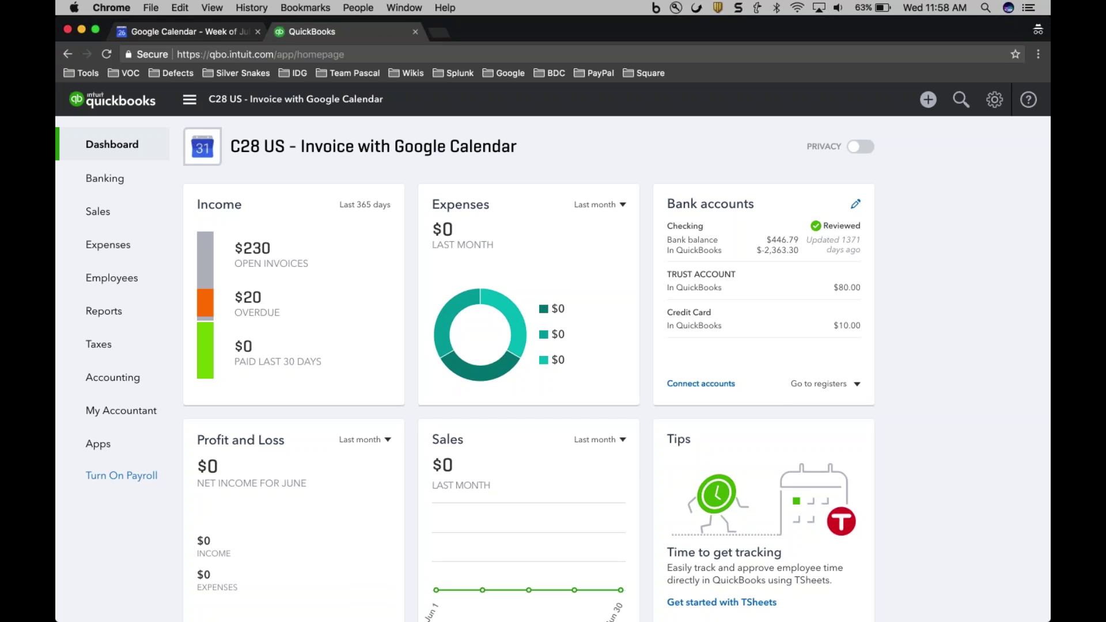
Review the Google Calendar events for the week of Jul 23 – 29, 2017, and return to QuickBooks
{"action": "left_click", "coordinate": [202, 32]}
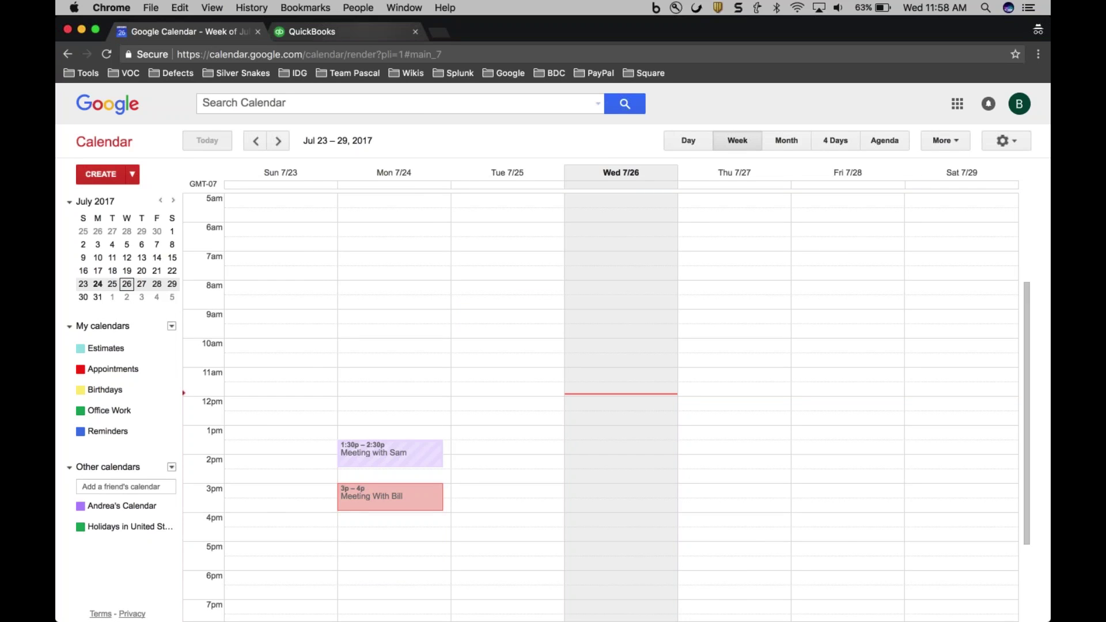
{"action": "left_click", "coordinate": [311, 31]}
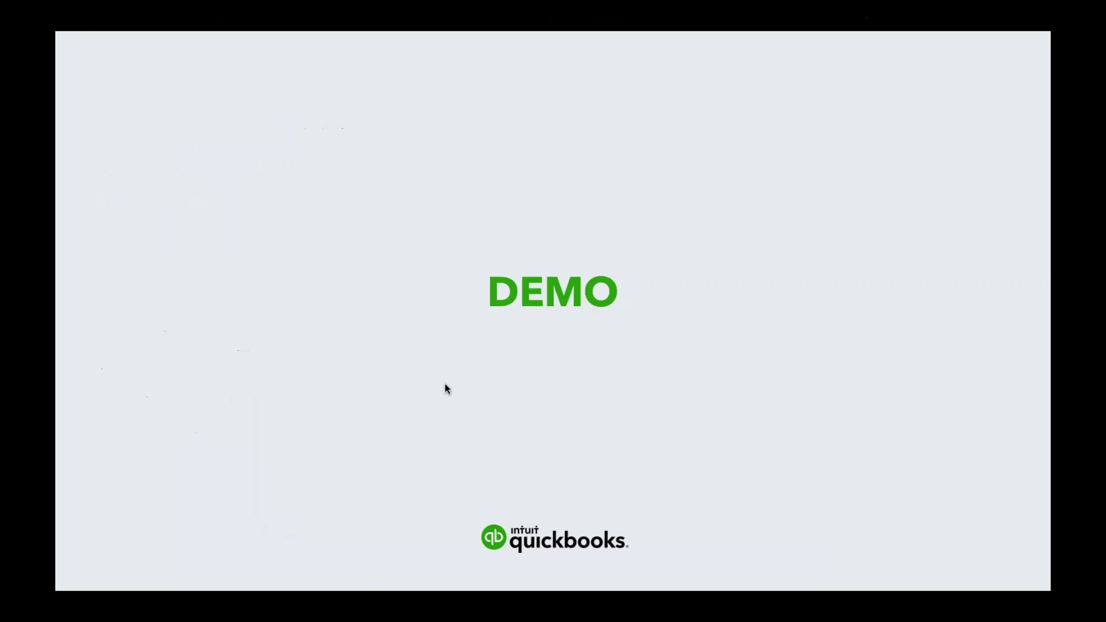
{"action": "key", "text": "Right"}
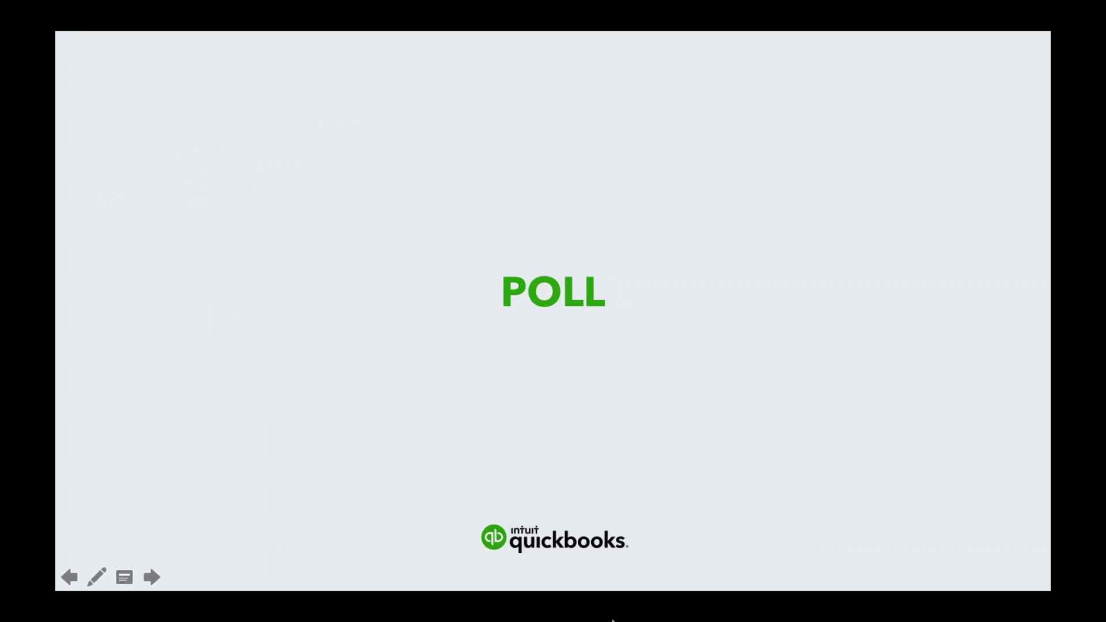
{"action": "key", "text": "Right"}
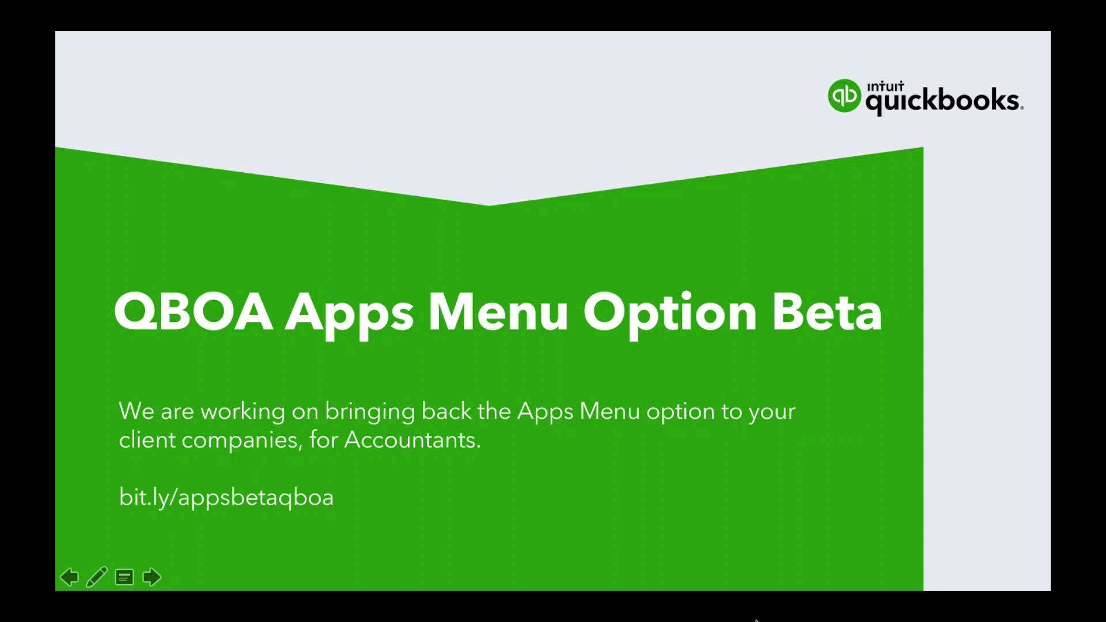
{"action": "key", "text": "Right"}
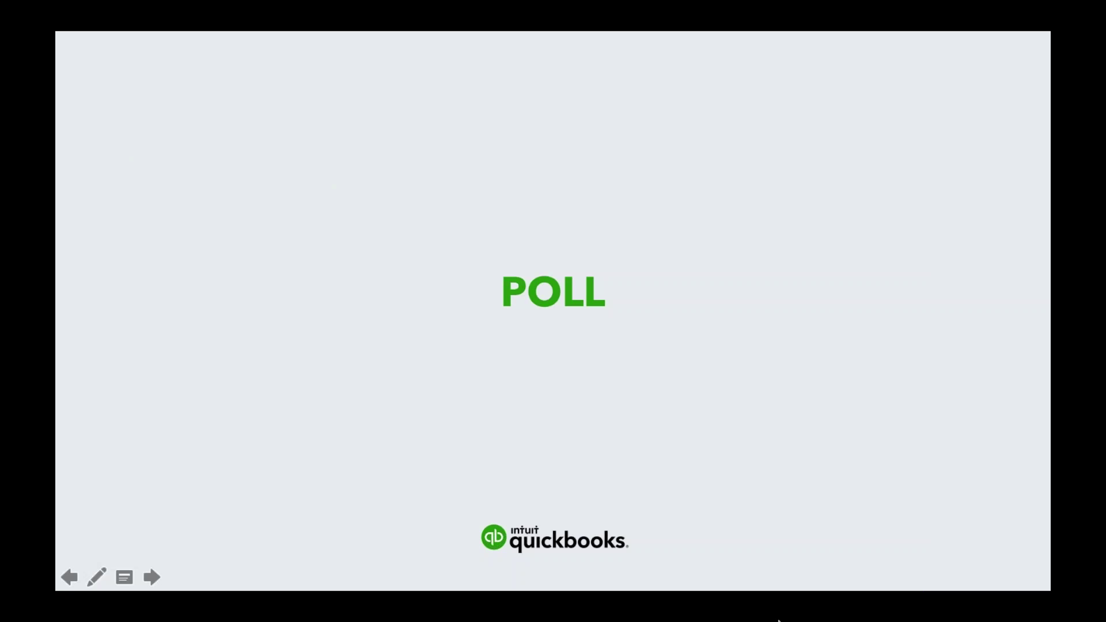